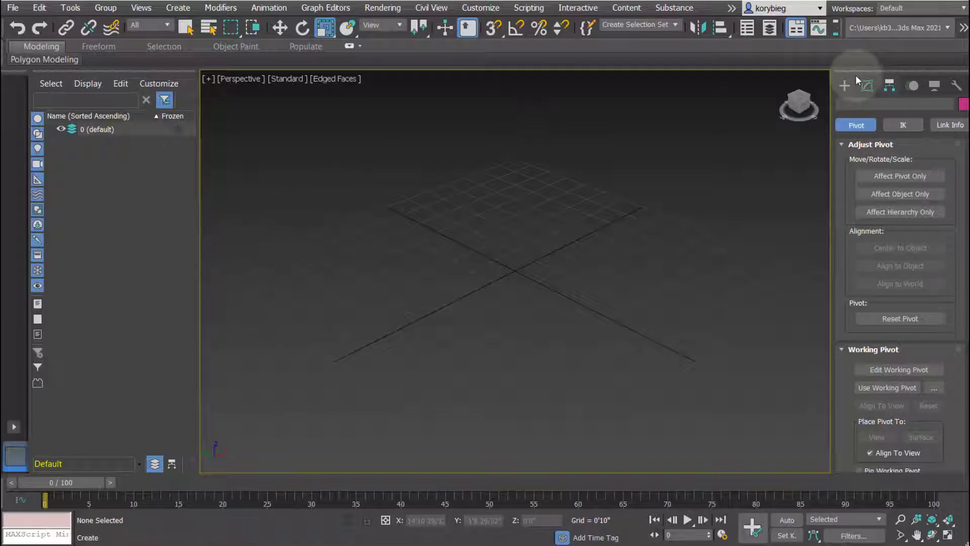
Step: Create the first segmented box, Box001, in the Perspective viewport using Standard Primitives > Box
click(845, 84)
click(883, 169)
drag(420, 227, 462, 366)
middle_drag(454, 289, 434, 304)
scroll(420, 301, down, 3)
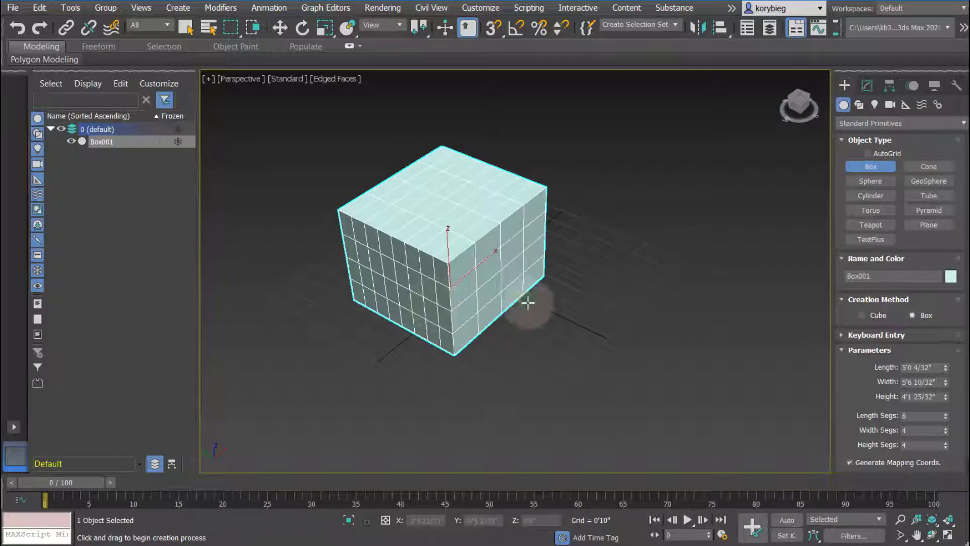
Step: Draw a second box, Box002, beside Box001 and orbit to view both boxes
alt+middle_drag(541, 314, 521, 295)
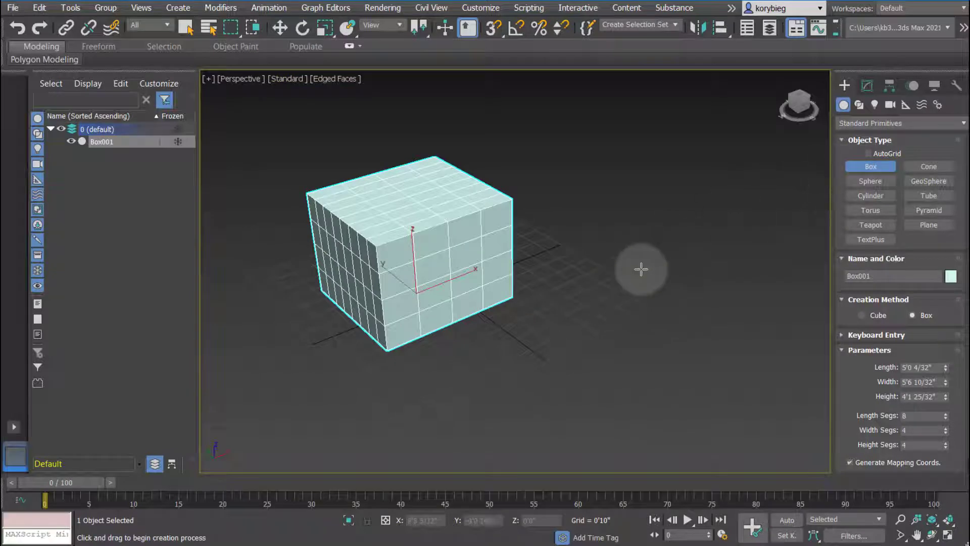
drag(657, 263, 574, 395)
click(648, 278)
alt+middle_drag(496, 284, 440, 283)
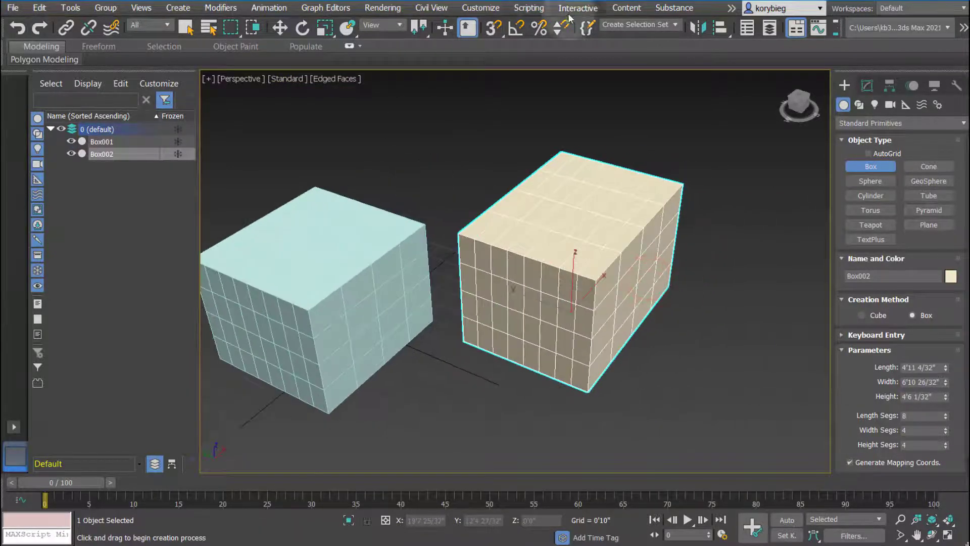
Step: Turn on Snaps and switch the snap type from Grid Points to Vertex in Grid and Snap Settings
click(491, 29)
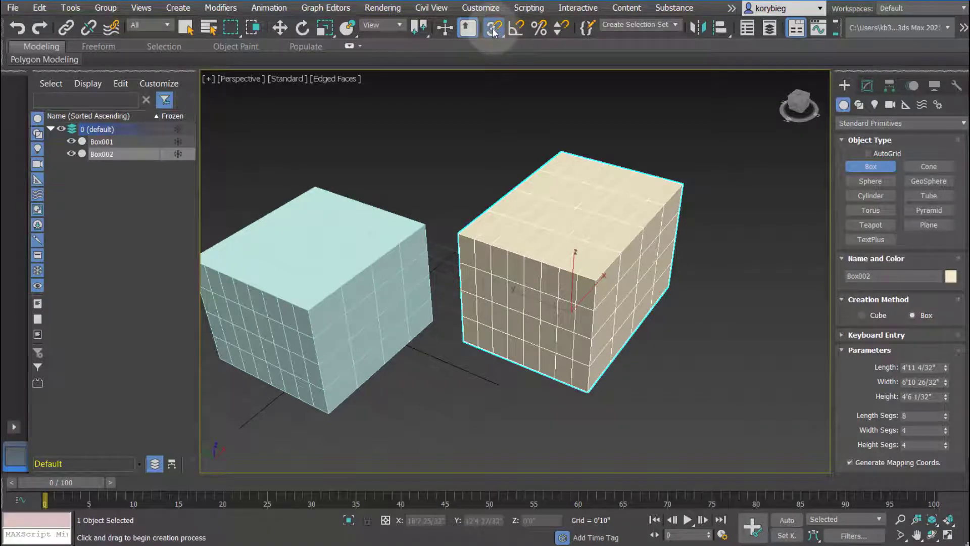
right_click(493, 31)
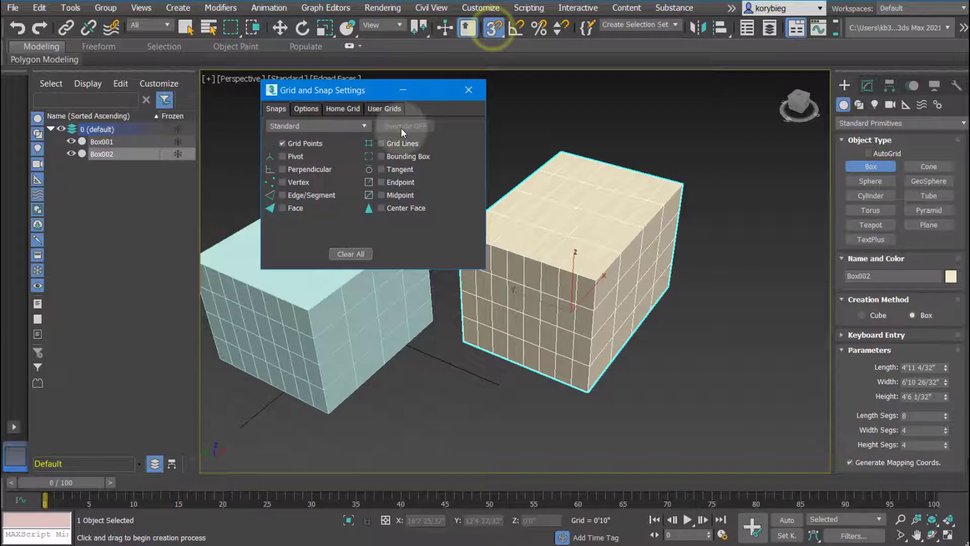
drag(357, 96, 607, 147)
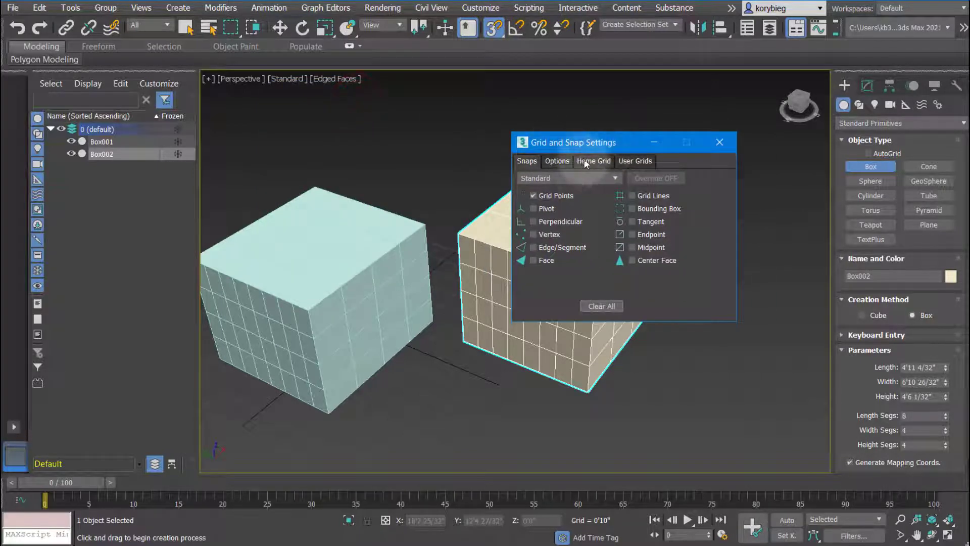
click(533, 195)
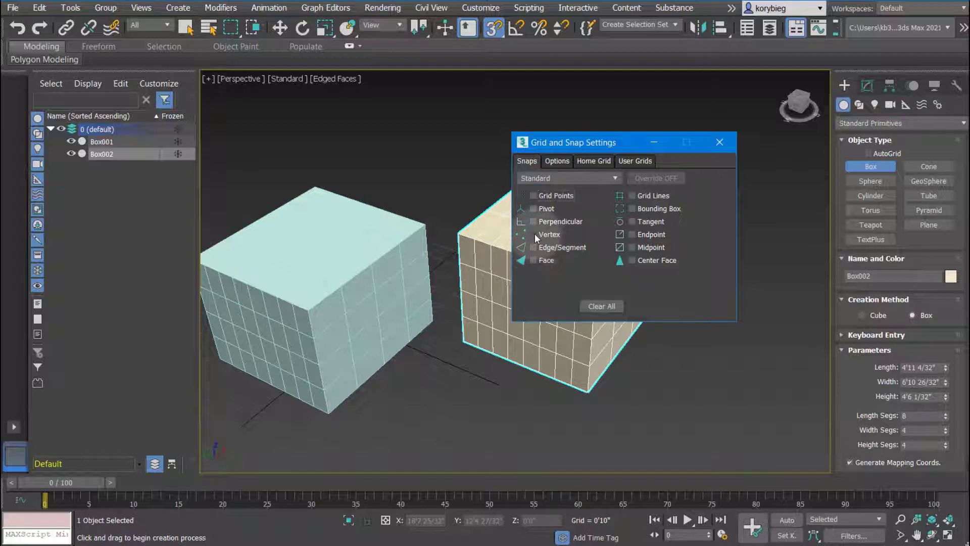
click(534, 234)
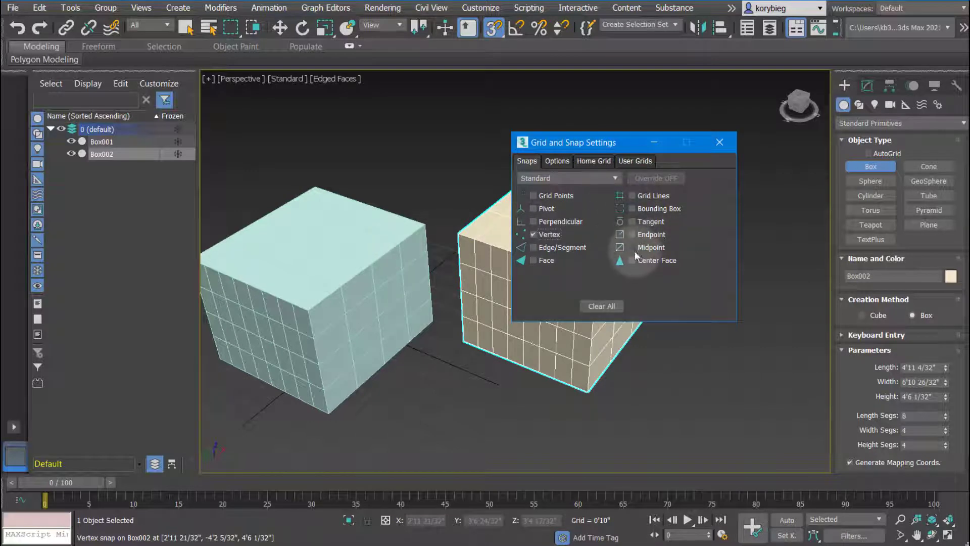
click(558, 160)
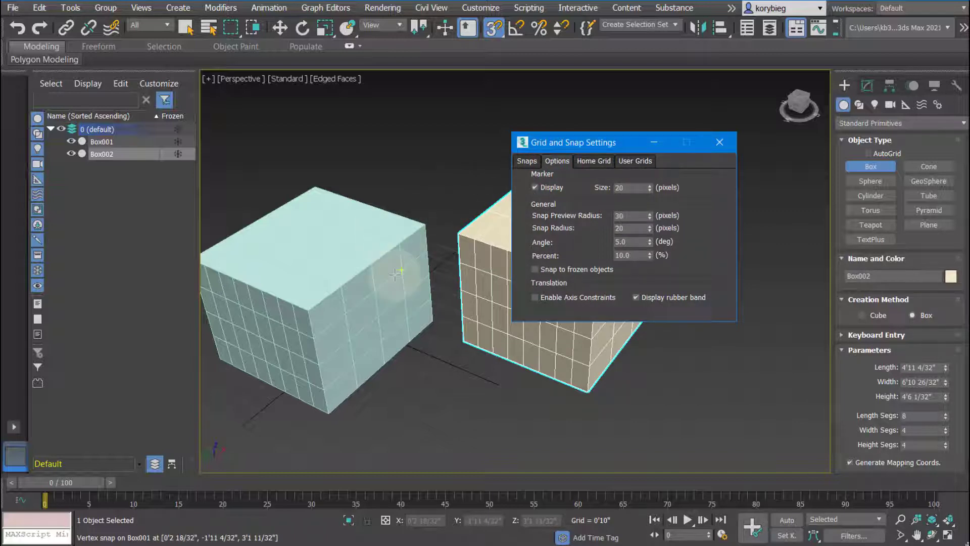
Step: Check Enable Axis Constraints in the snap Options, then view the Home Grid settings
click(535, 297)
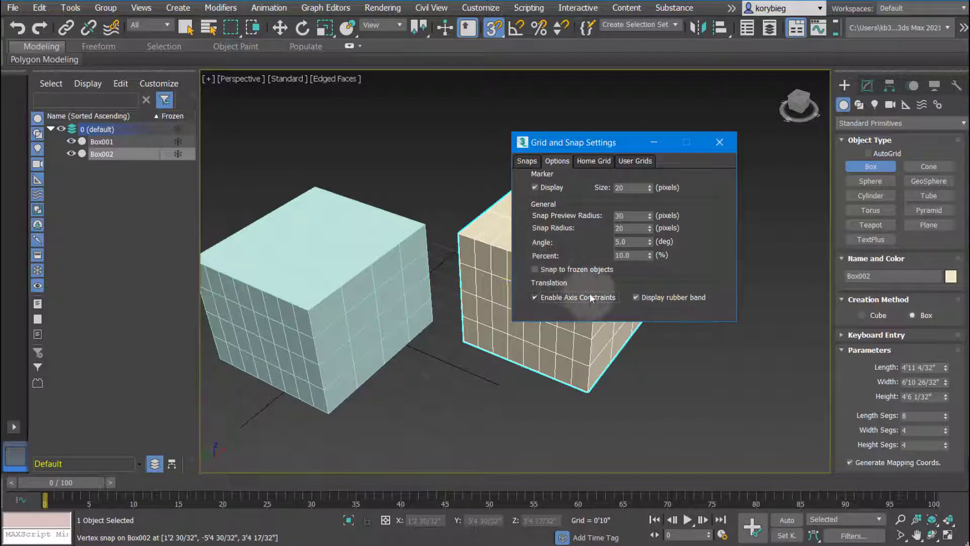
click(602, 162)
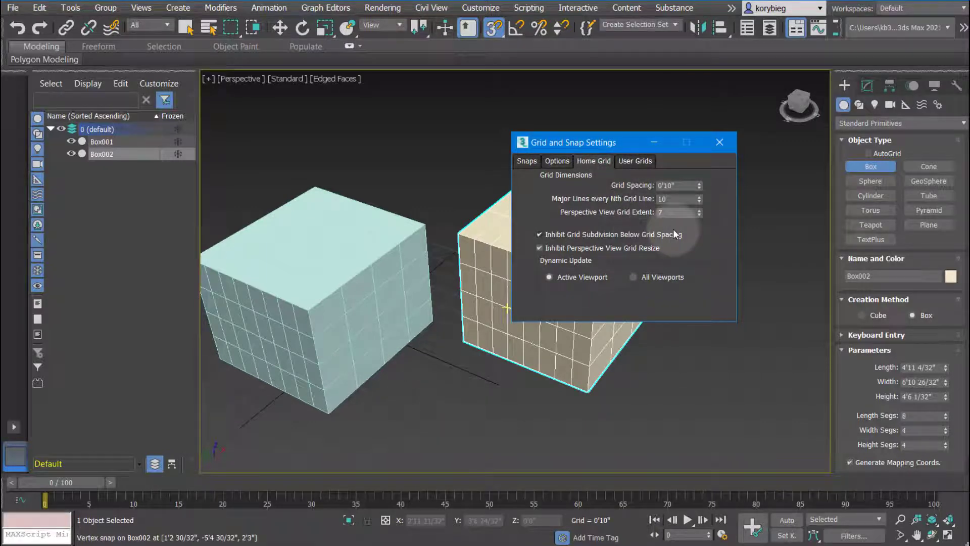
Step: Set the home Grid Spacing to 1'0" and close the Grid and Snap Settings dialog
double_click(680, 185)
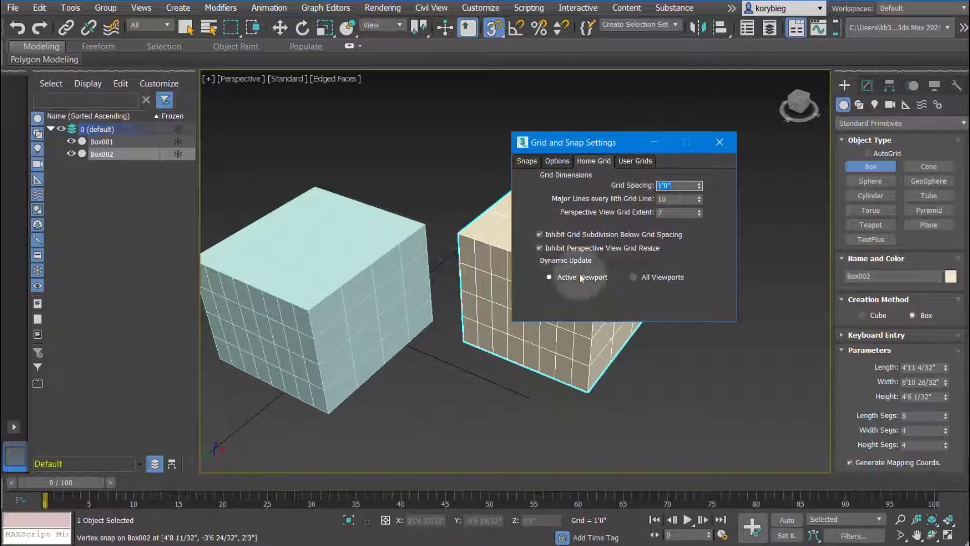
click(526, 161)
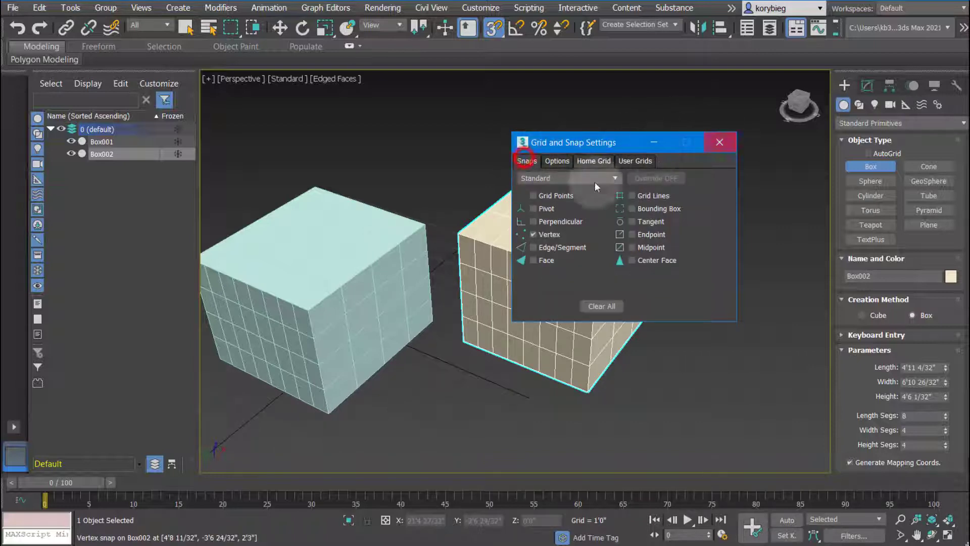
click(720, 142)
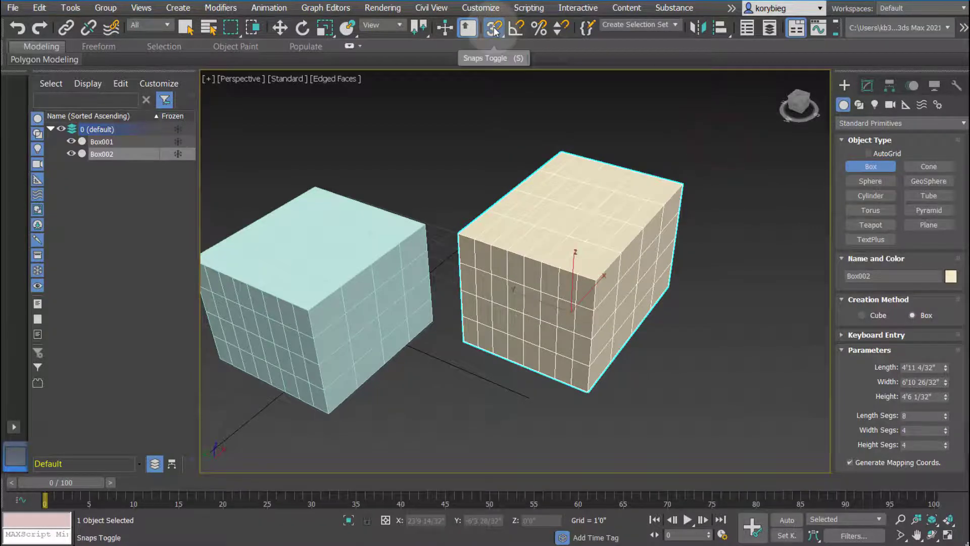
Step: Re-enable vertex snapping and make Select and Move the active tool
click(494, 29)
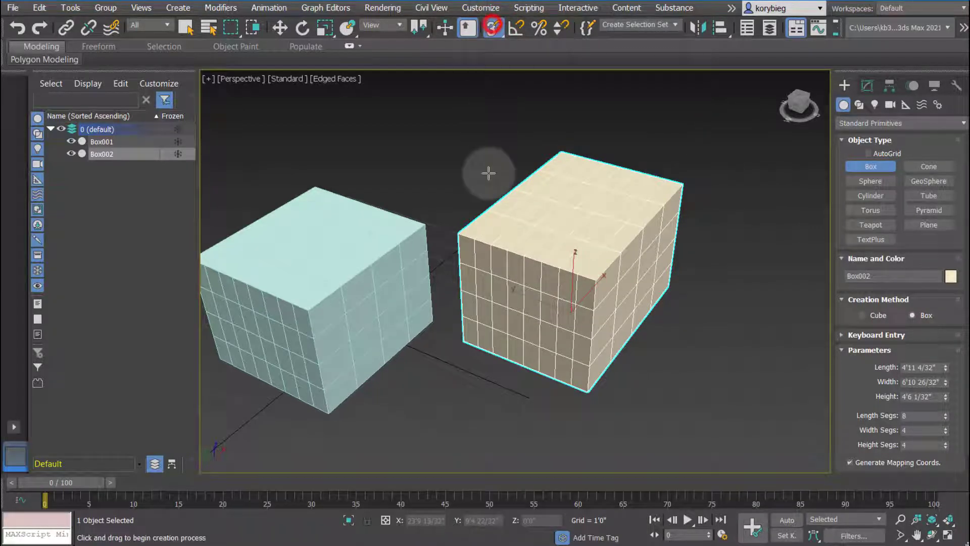
click(281, 29)
click(302, 29)
click(325, 28)
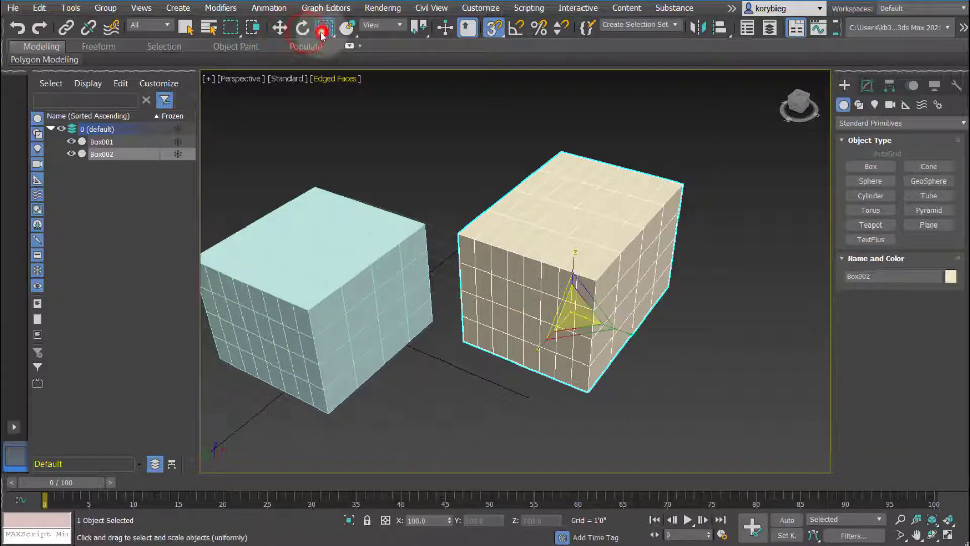
click(278, 28)
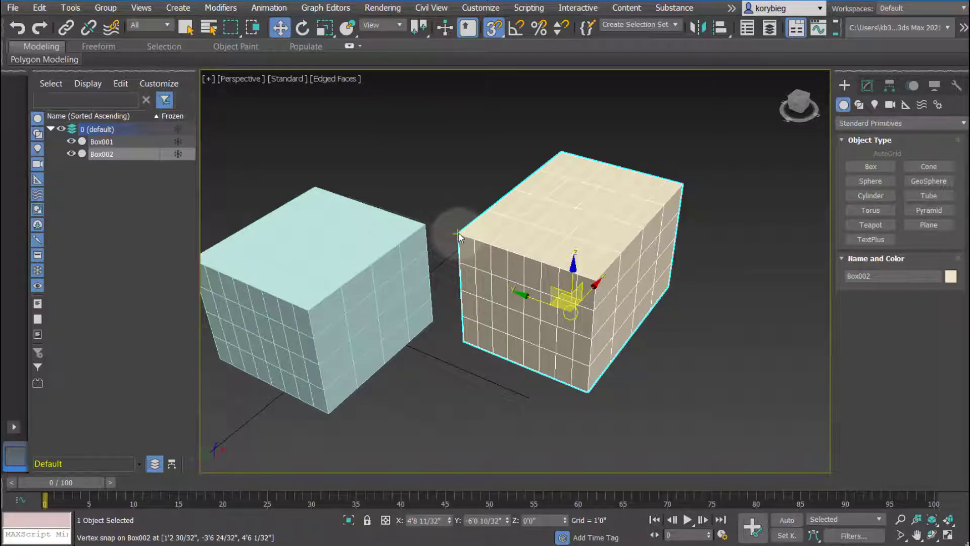
Step: Drag Box002 until its corner snaps onto a vertex of Box001
drag(461, 235, 432, 325)
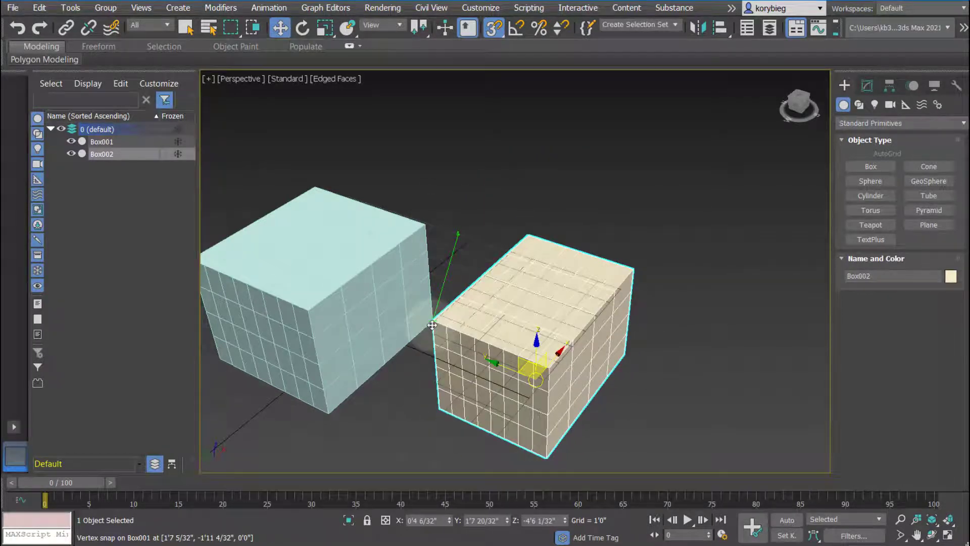
scroll(434, 323, down, 3)
alt+middle_drag(435, 324, 511, 315)
drag(513, 314, 430, 171)
alt+middle_drag(430, 172, 440, 127)
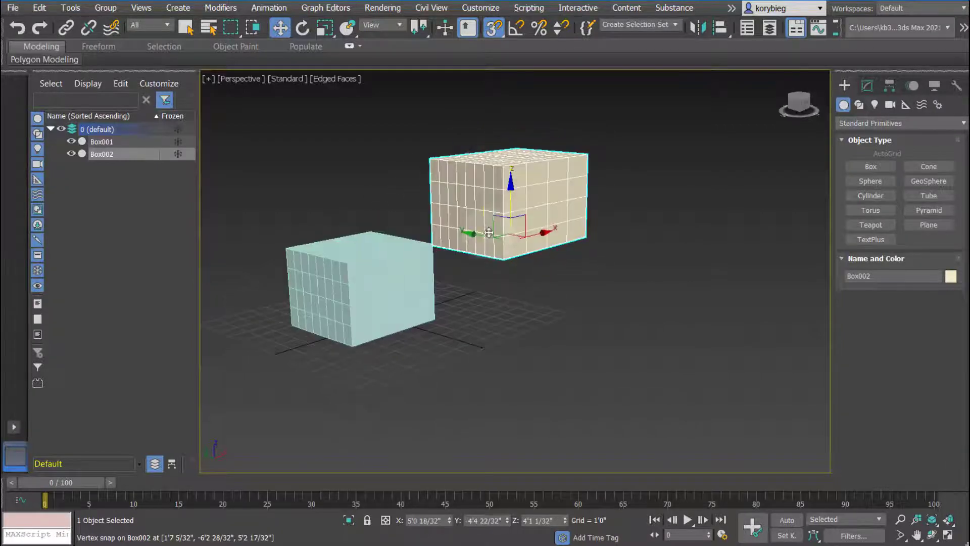
Step: Review the snap Options, then vertex-snap Box002 next to Box001
right_click(492, 28)
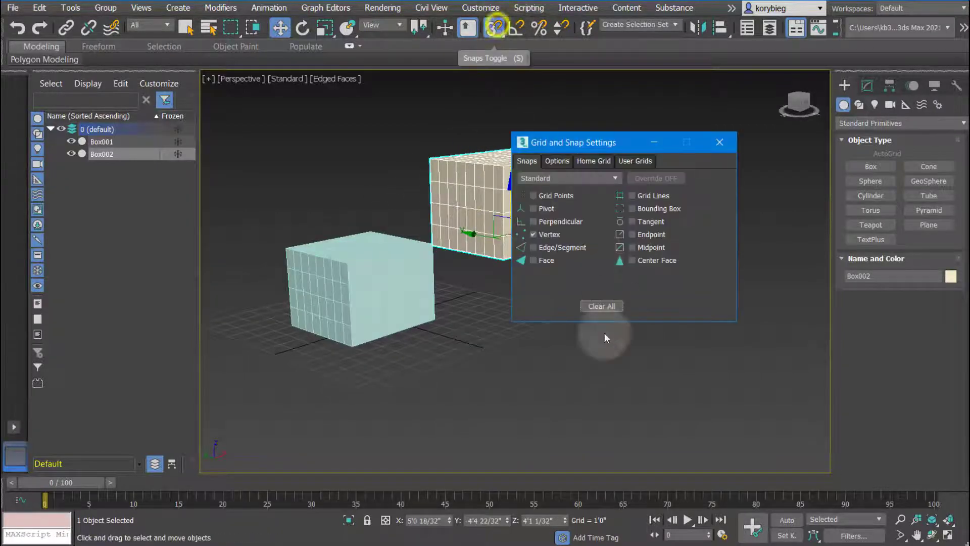
click(557, 160)
click(719, 141)
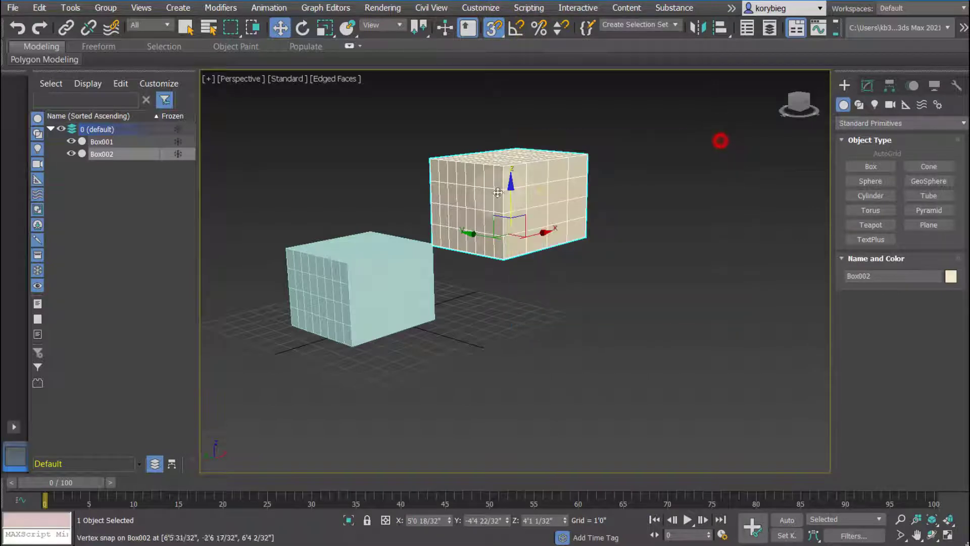
drag(510, 193, 432, 262)
Step: Enable Axis Constraints in the snap options and move Box002 up along Z
right_click(493, 28)
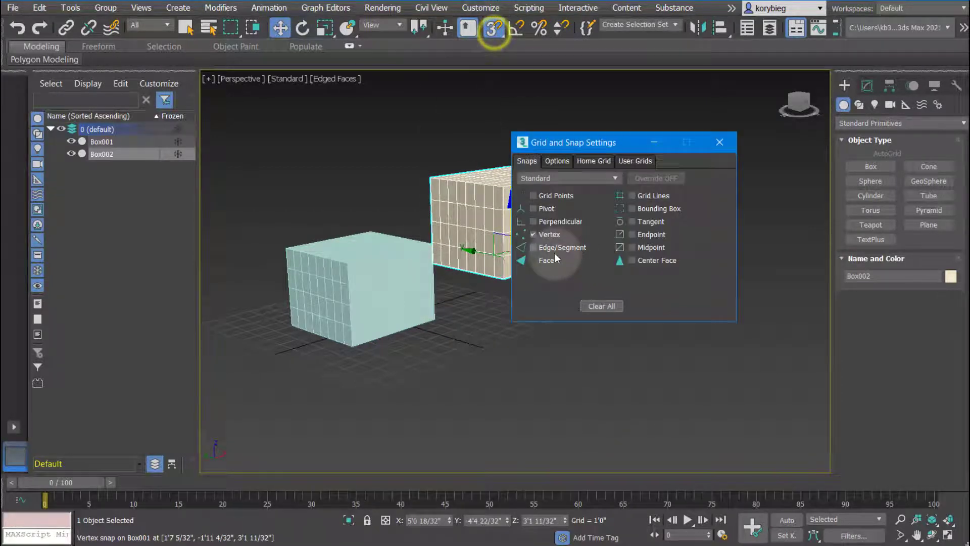
click(557, 161)
click(536, 298)
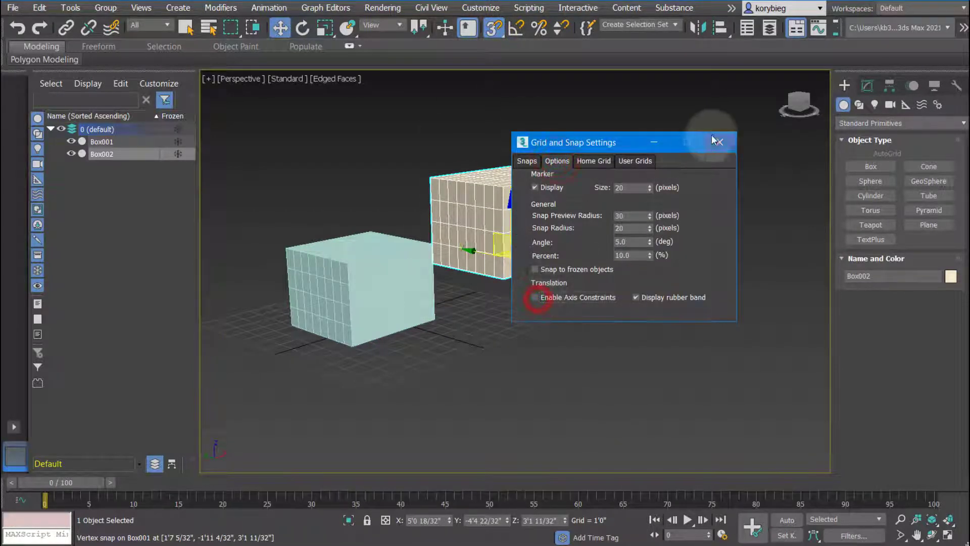
click(720, 142)
drag(511, 213, 538, 273)
Step: Adjust Box002 freely along Z and Y, then vertex-snap it flush to Box001's right side
click(492, 32)
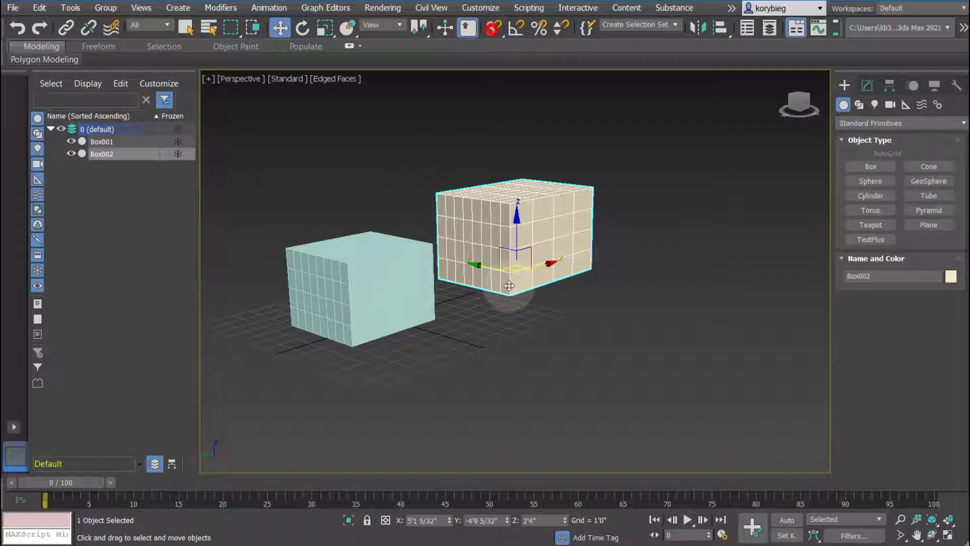
drag(516, 229, 519, 216)
drag(462, 266, 491, 275)
click(492, 28)
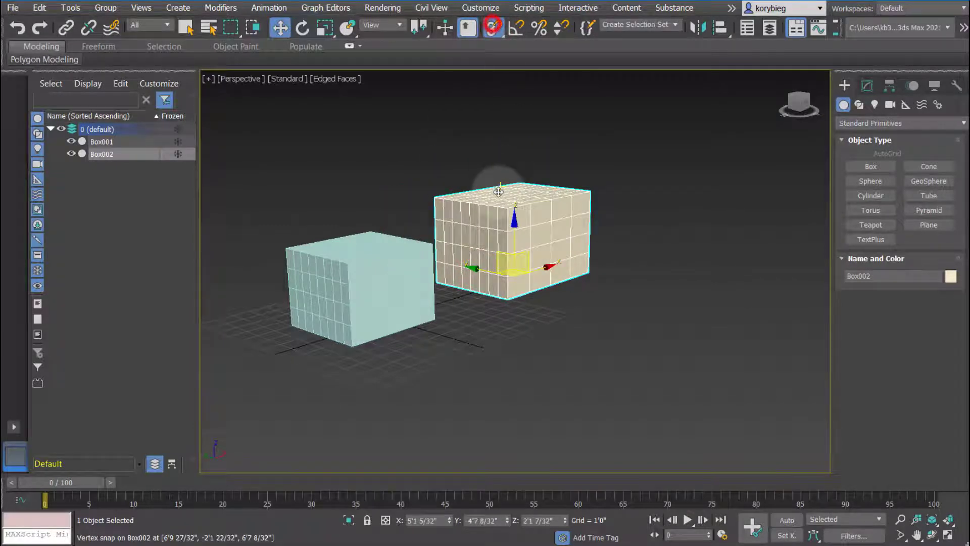
drag(514, 229, 510, 280)
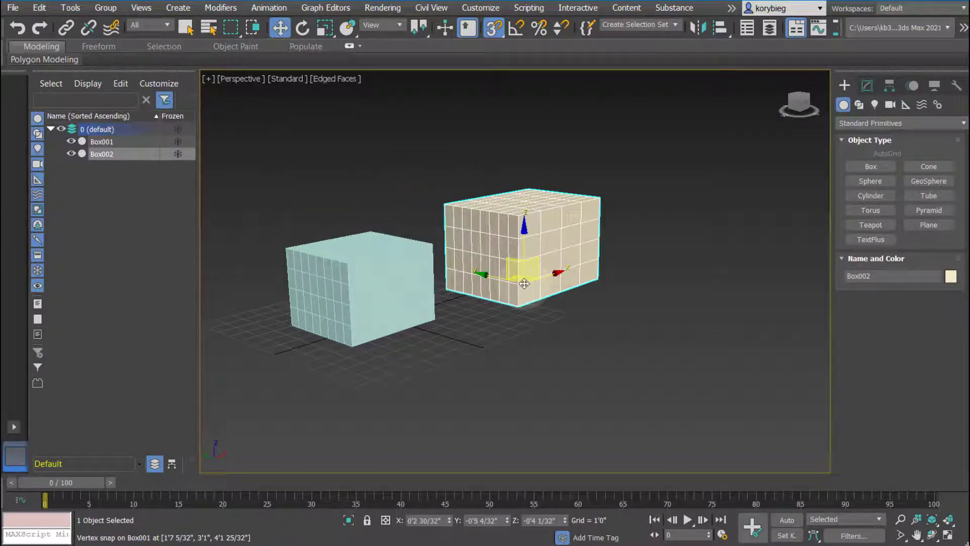
drag(524, 236, 520, 230)
click(481, 28)
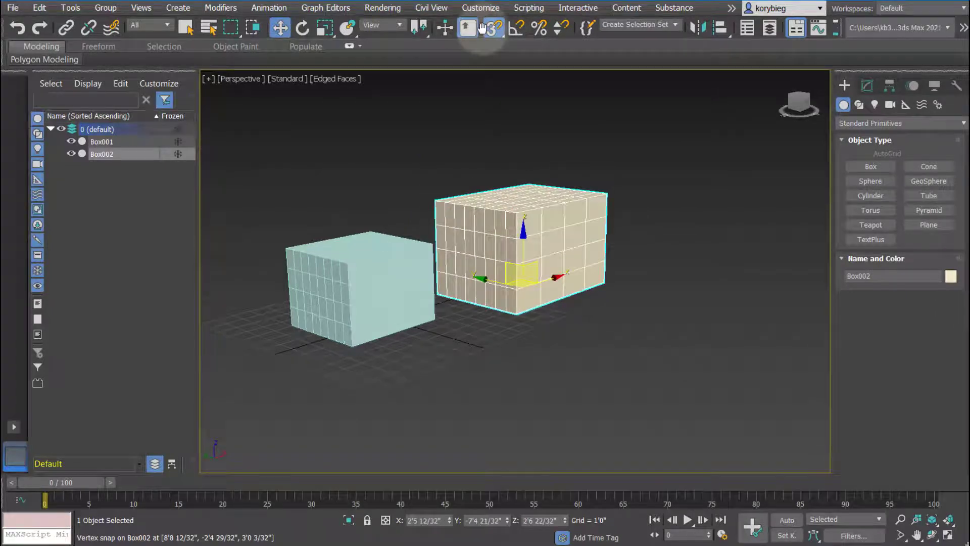
Step: Turn off vertex snaps, enable Angle Snap, choose Select and Rotate, and test-rotate Box002 about X
click(481, 27)
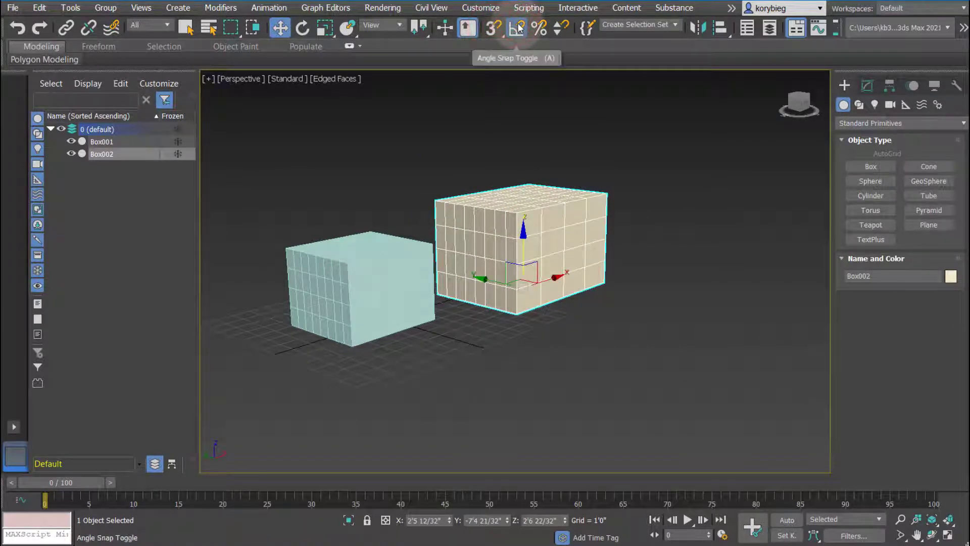
click(515, 30)
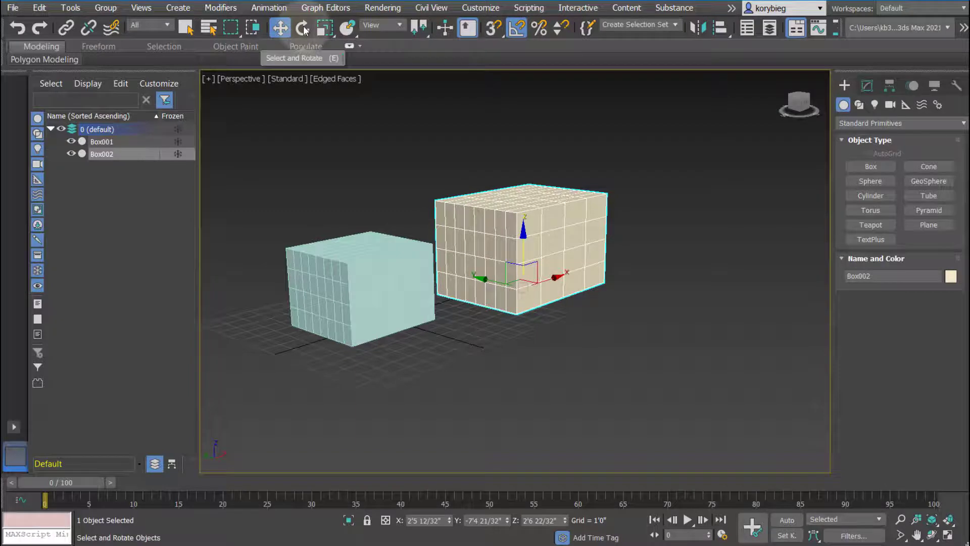
click(302, 28)
alt+middle_drag(537, 359, 524, 385)
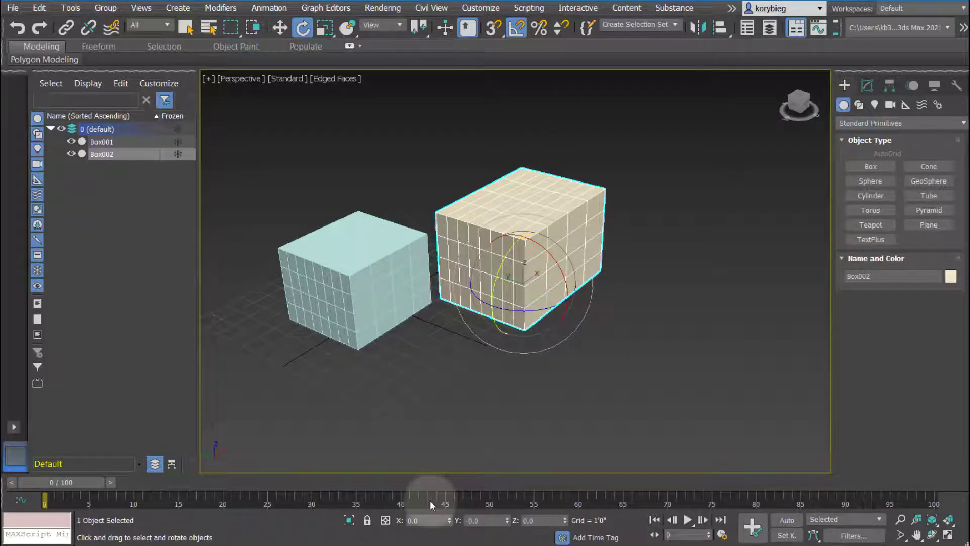
drag(551, 261, 567, 311)
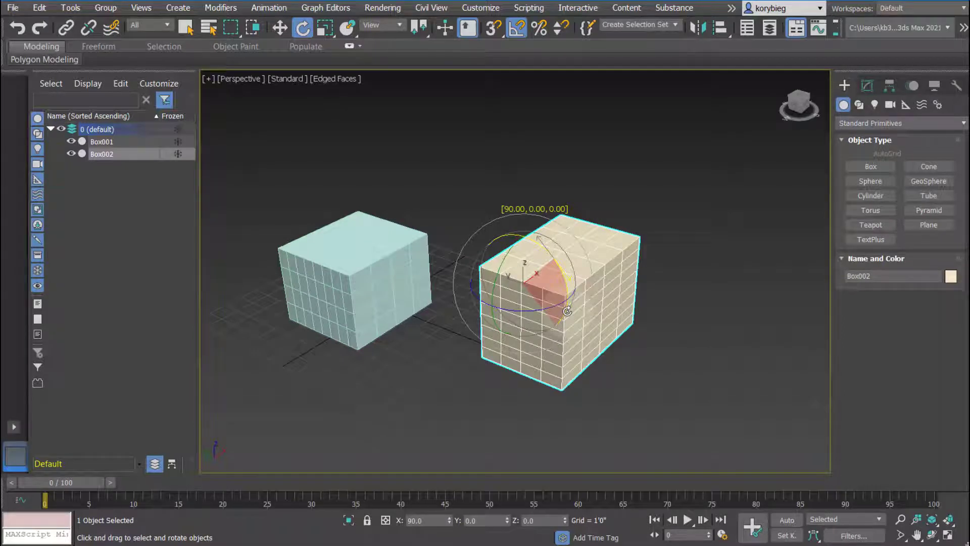
drag(561, 278, 541, 233)
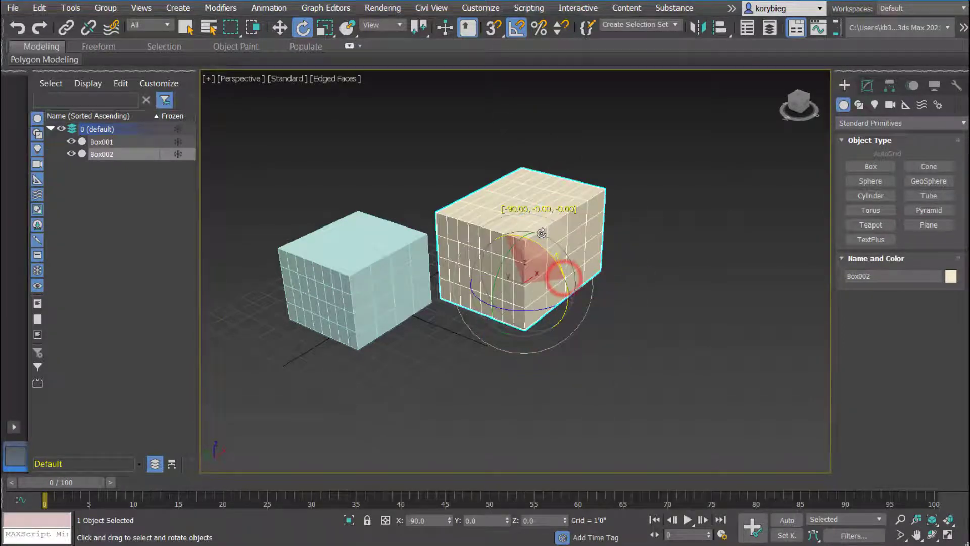
Step: Rotate Box002 exactly 50° about X by entering 50 in the X type-in
click(515, 27)
drag(544, 244, 562, 298)
click(438, 519)
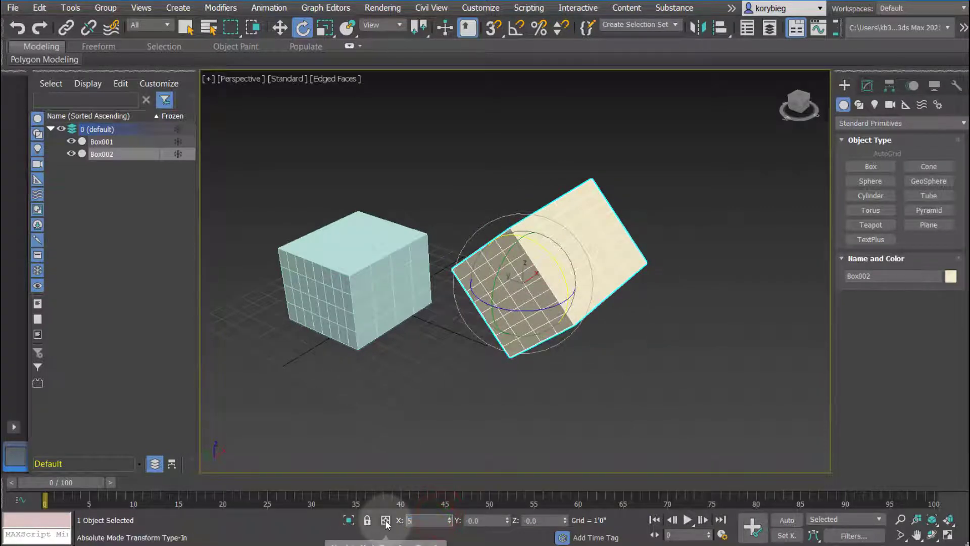
text(50)
key(Return)
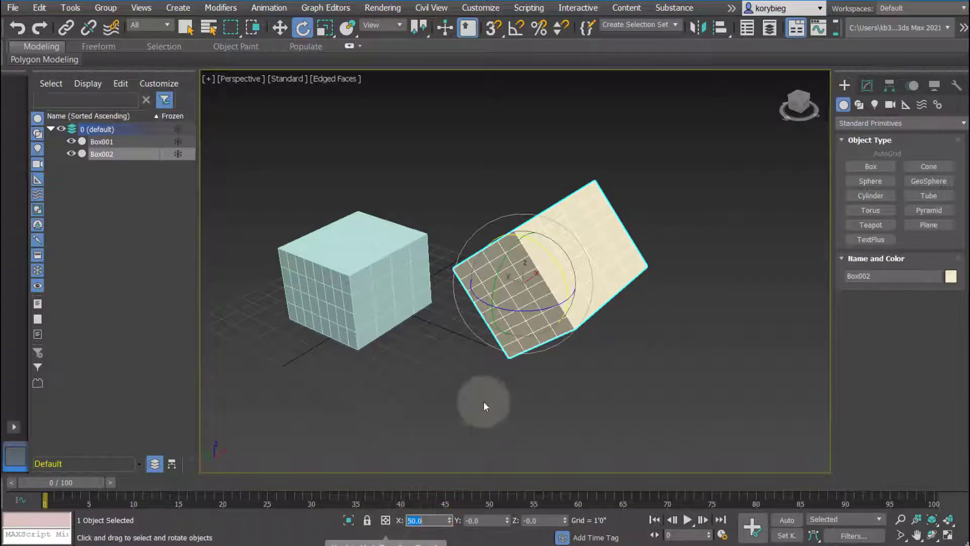
Step: Re-enable Angle Snap and Snaps, choosing the 2D snap mode
click(516, 27)
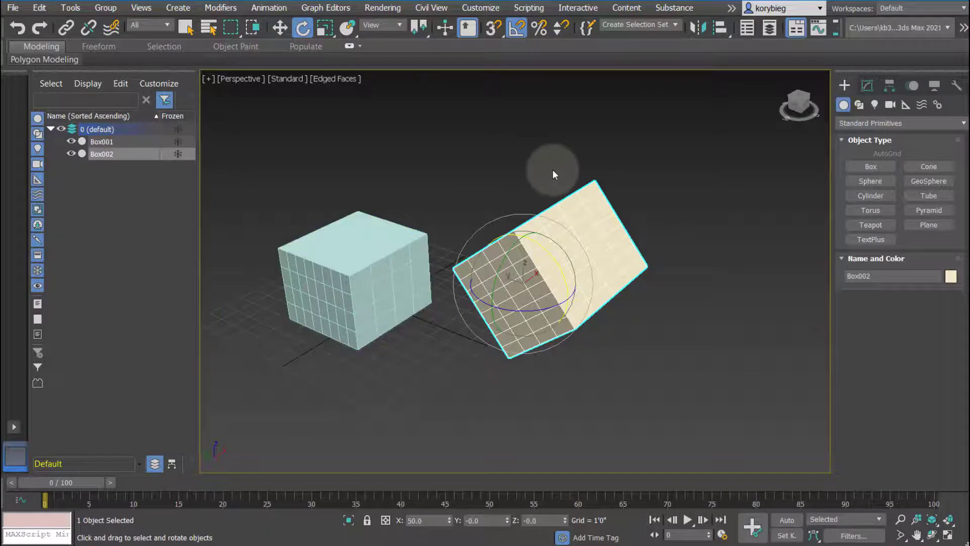
click(494, 30)
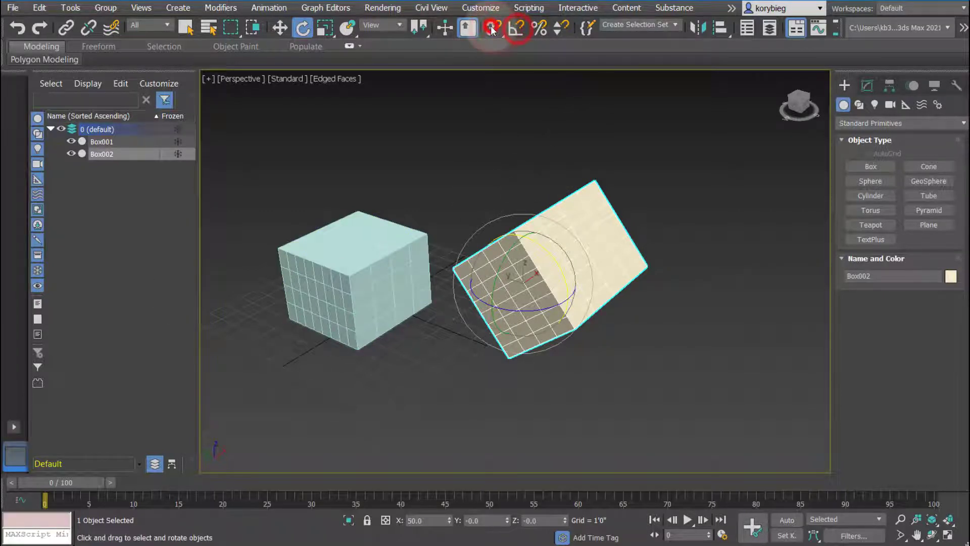
drag(495, 30, 496, 97)
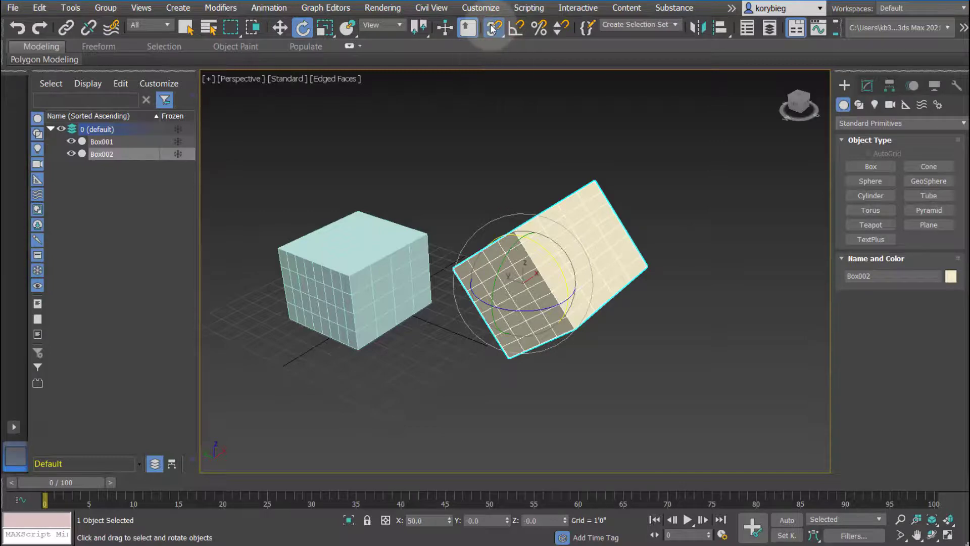